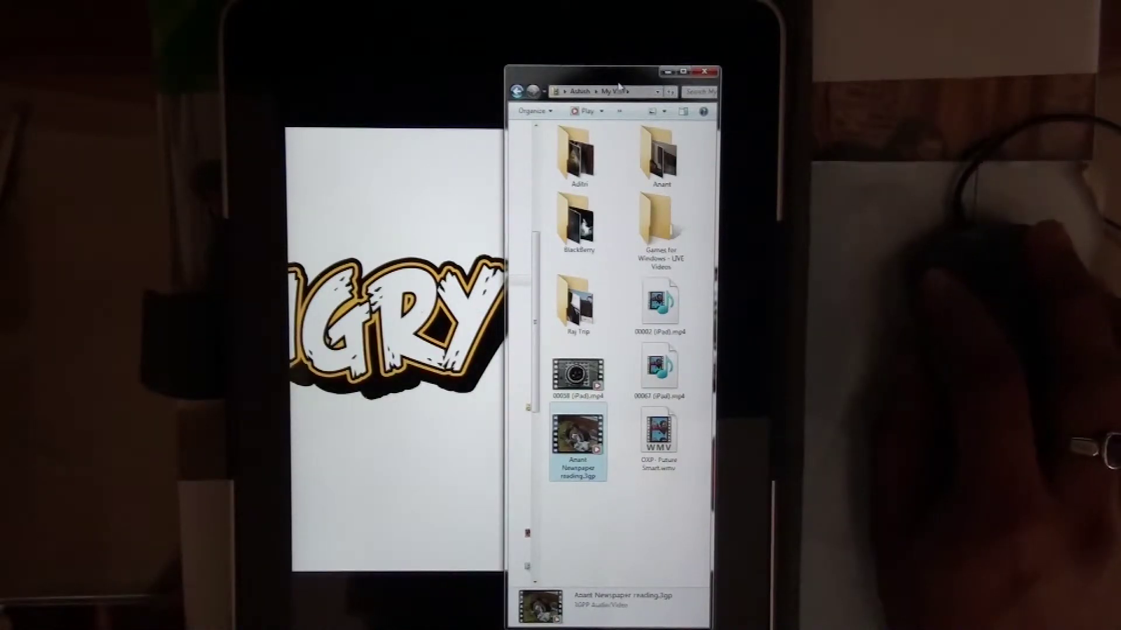
Move the My Videos window left, shorten it, then enlarge it so videos reflow into two rows
left_click_drag(618, 74, 488, 74)
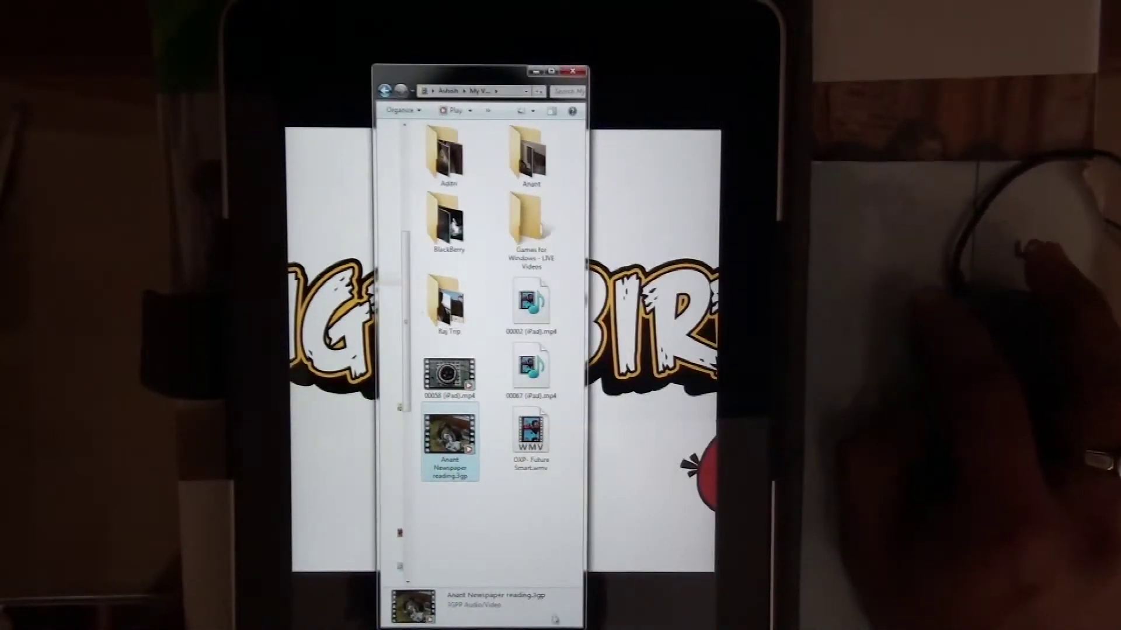
left_click_drag(567, 625, 565, 420)
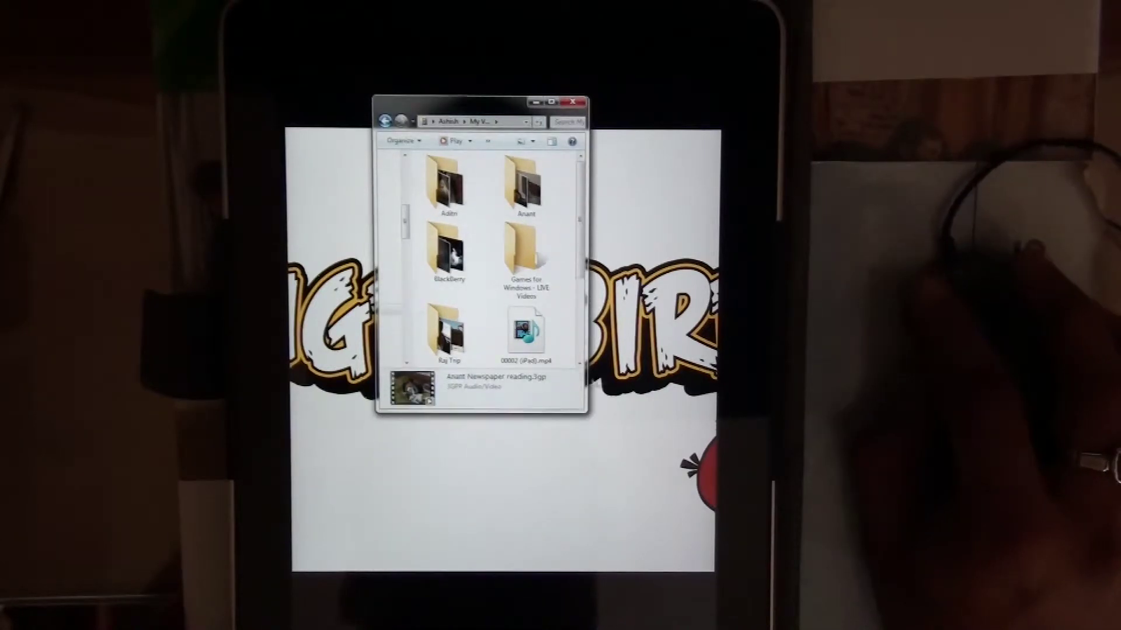
left_click_drag(585, 410, 718, 483)
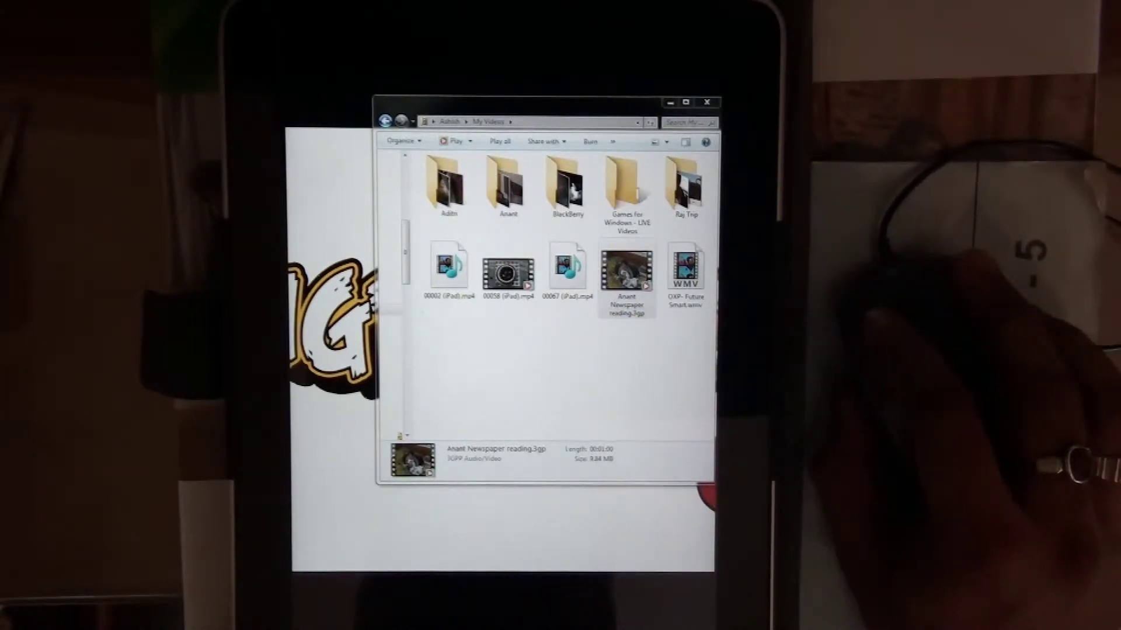
key("Return")
mouse_move(368, 219)
left_mouse_down()
mouse_move(593, 230)
mouse_move(536, 209)
left_mouse_up()
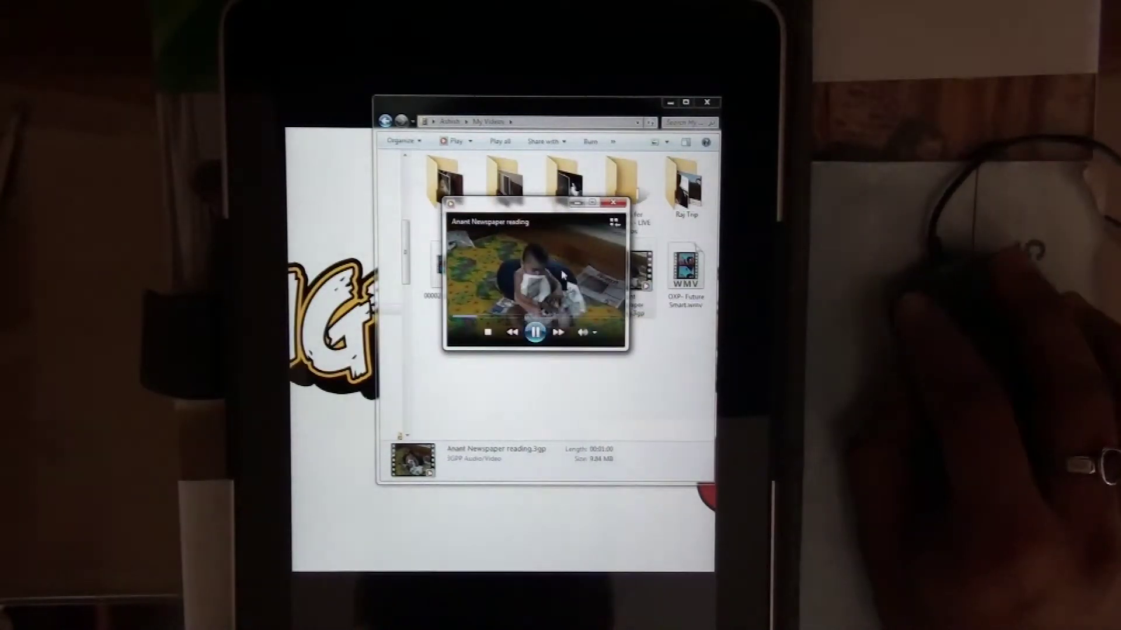
left_click(593, 204)
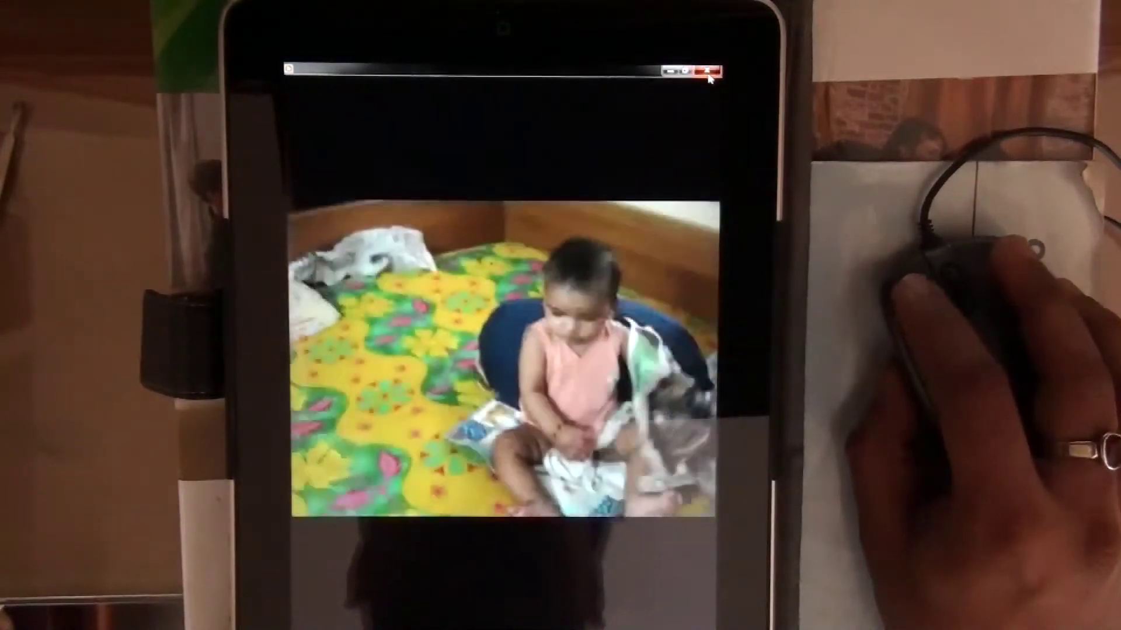
left_click(709, 77)
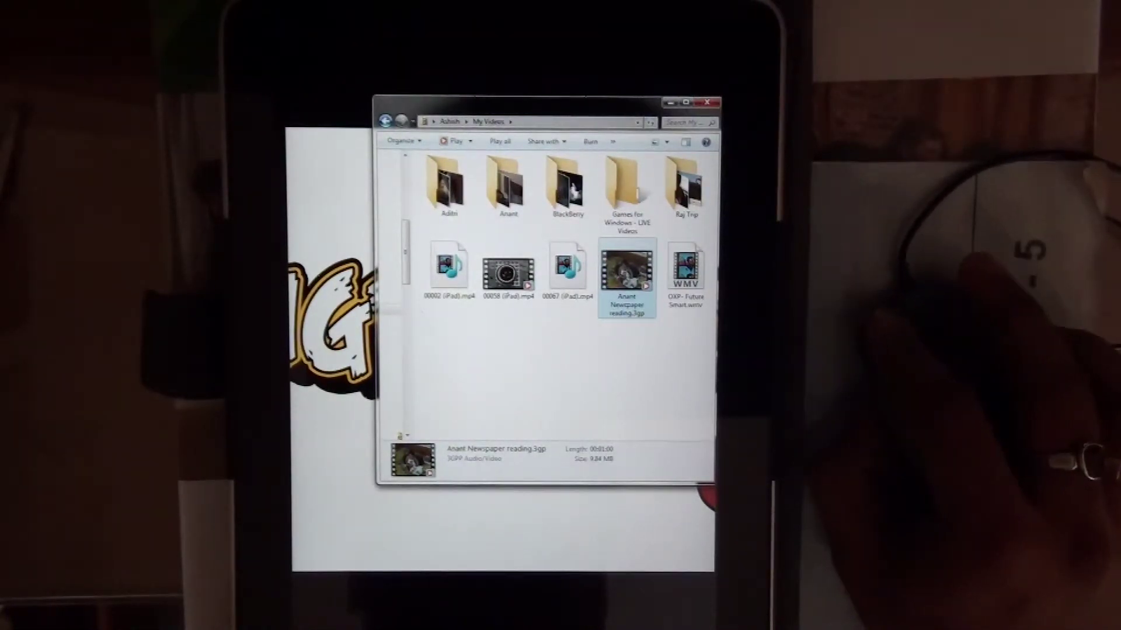
Move the Screen Resolution window onto the iPad and select display 2
mouse_move(289, 156)
left_mouse_down()
mouse_move(432, 156)
mouse_move(525, 129)
left_mouse_up()
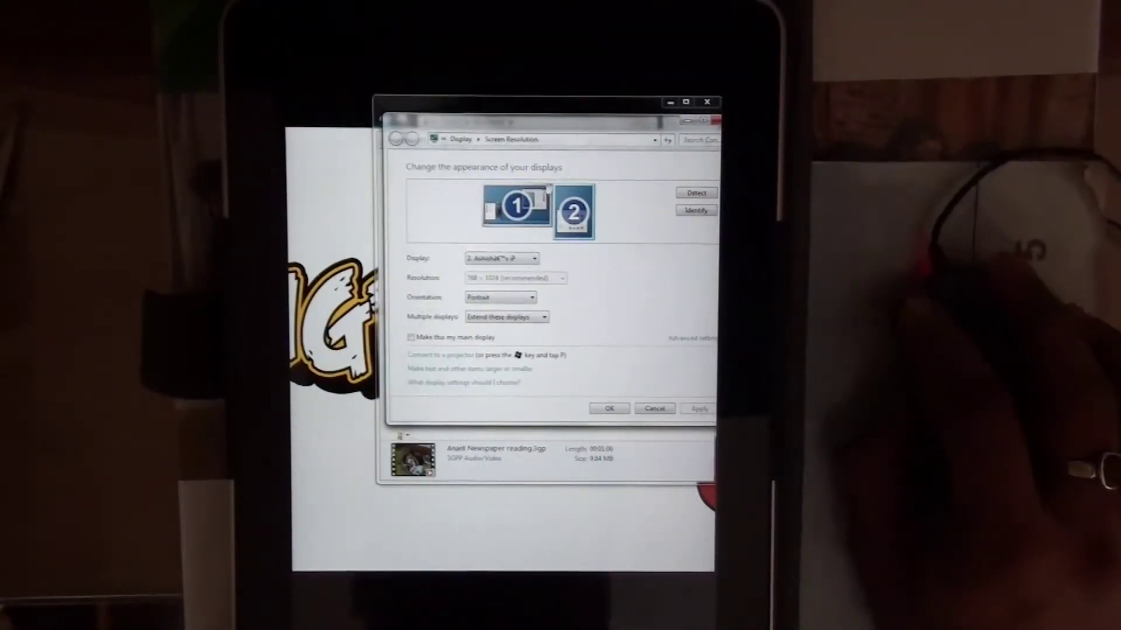
left_click(516, 210)
left_click(575, 212)
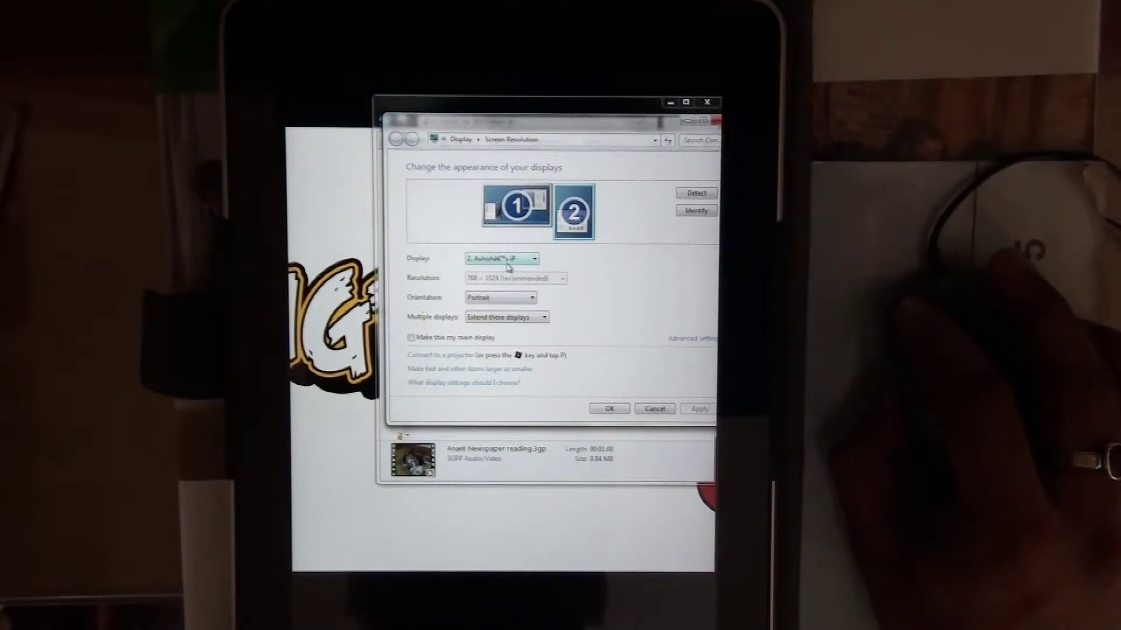
Set display 2's orientation to Landscape and keep the new settings
left_click(497, 300)
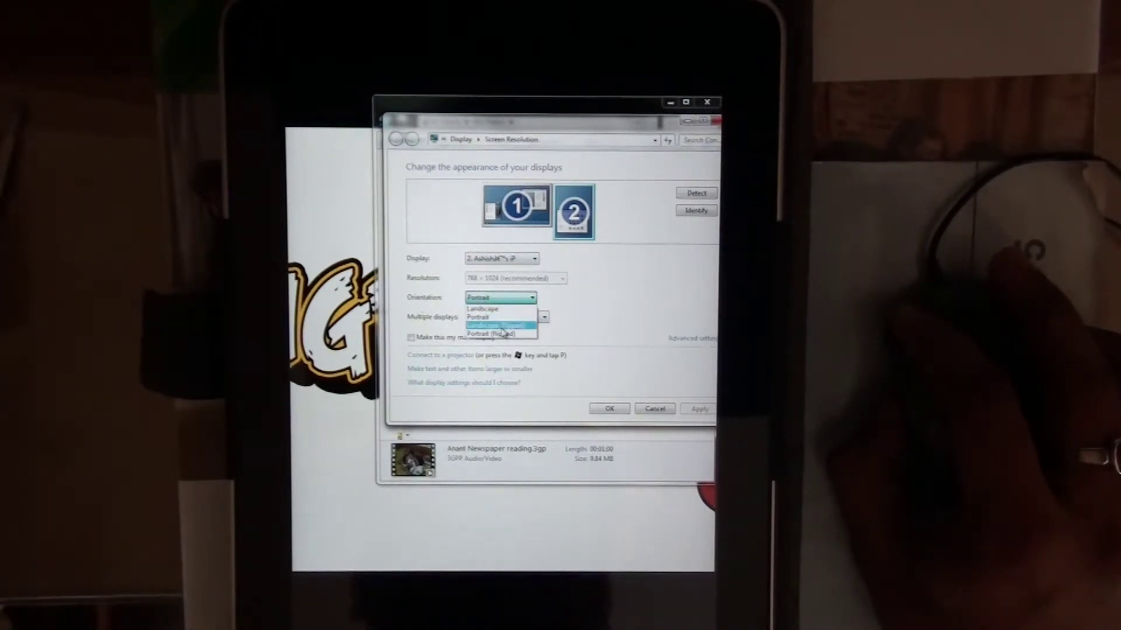
left_click(512, 311)
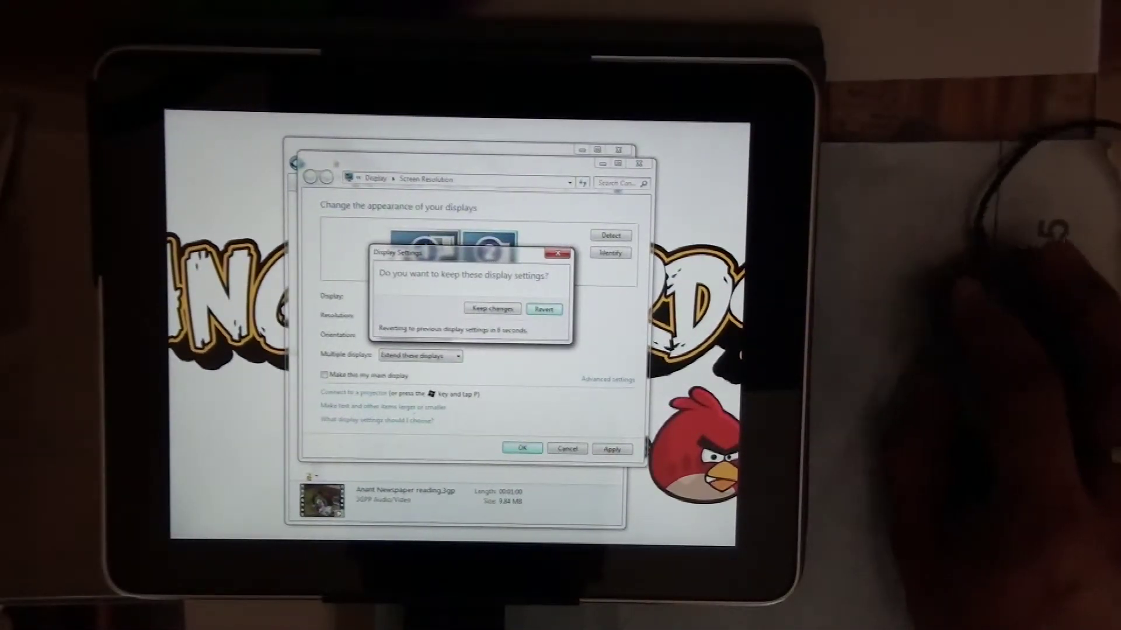
left_click(504, 312)
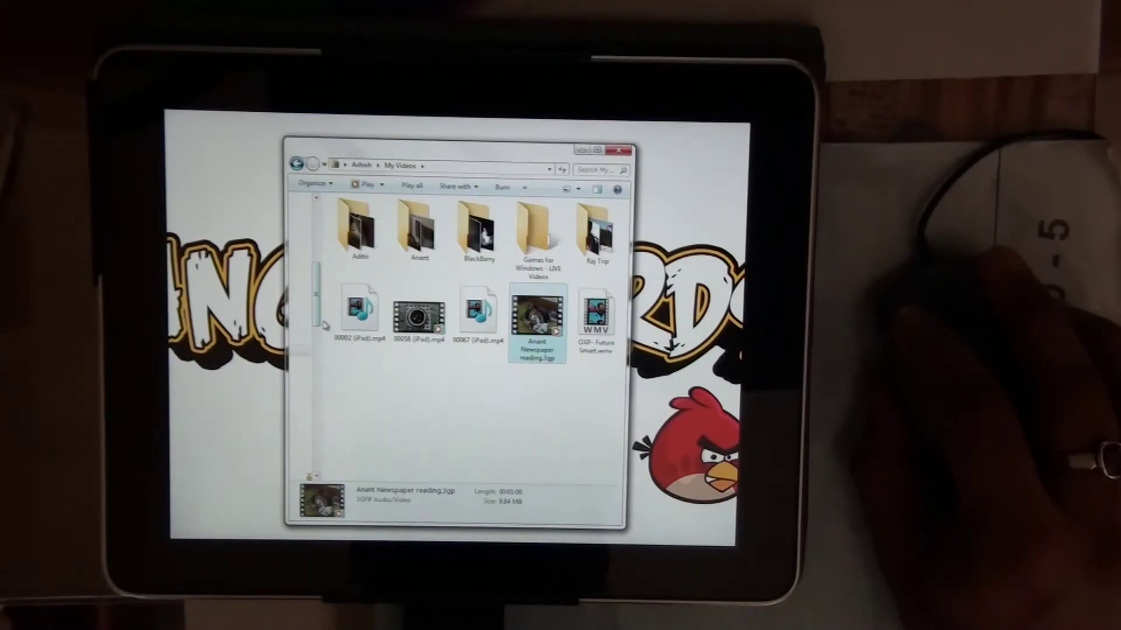
Drag the splitter right to widen the My Videos folder tree pane
left_click_drag(324, 325, 456, 358)
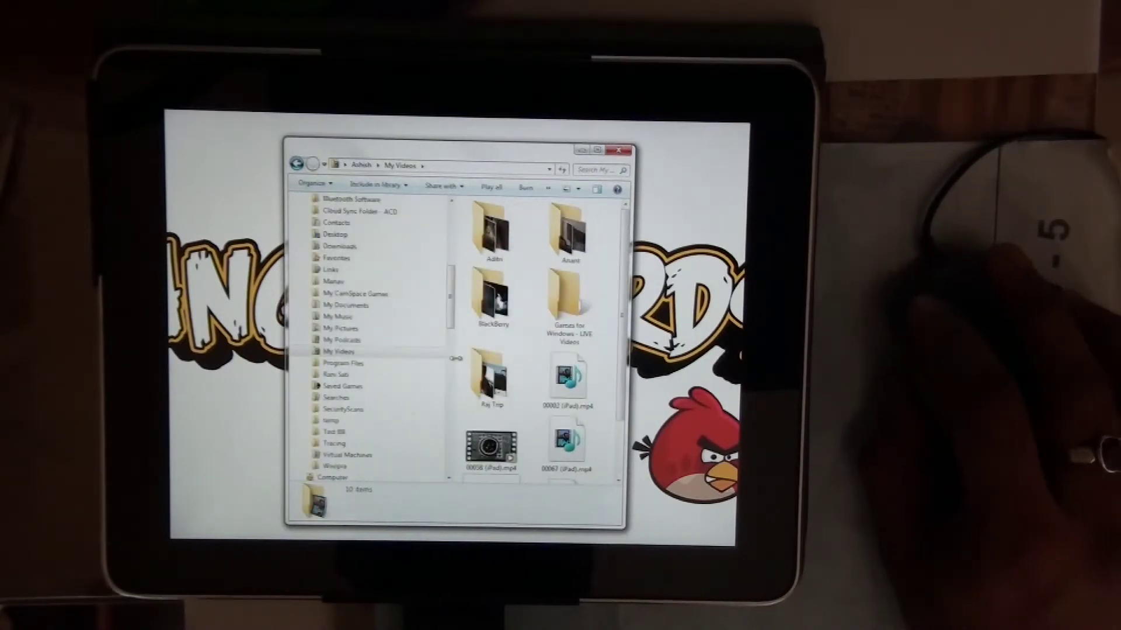
left_click_drag(451, 290, 473, 205)
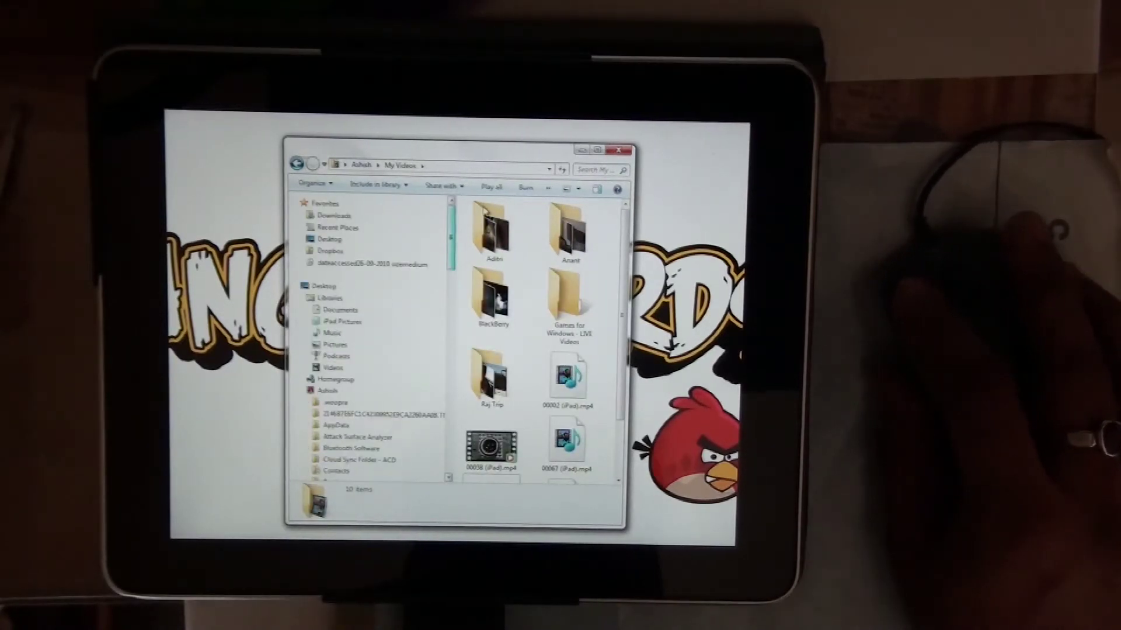